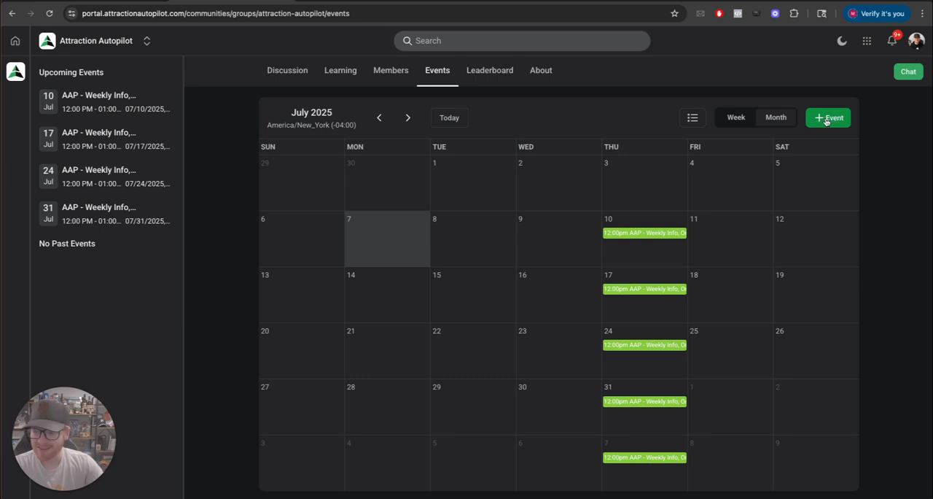
left_click(831, 120)
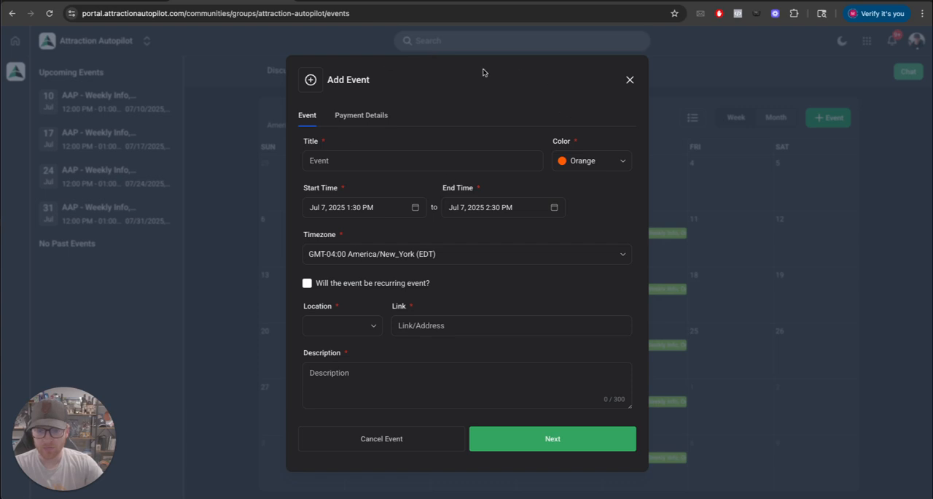
left_click(330, 157)
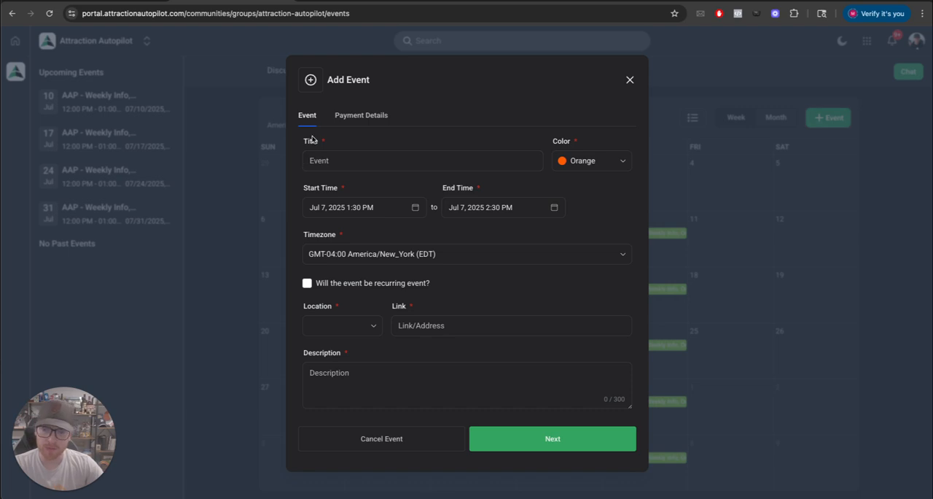
type("Test Title")
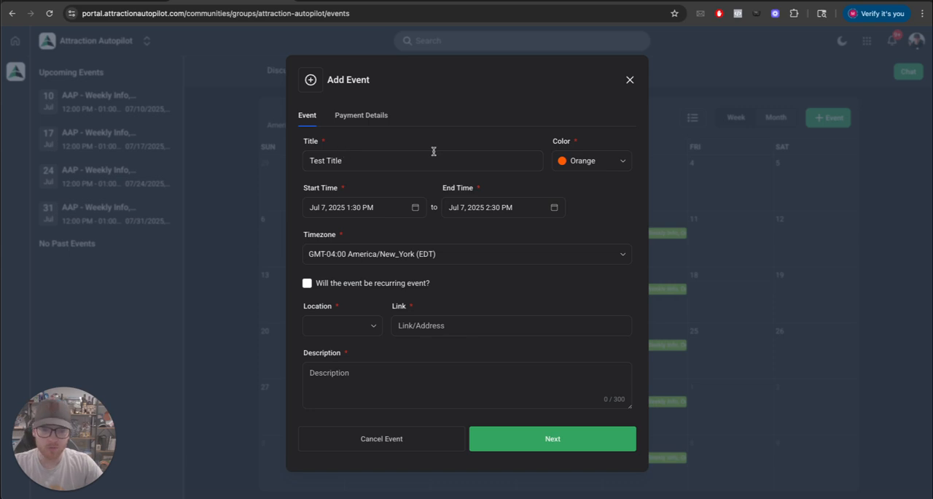
left_click(631, 79)
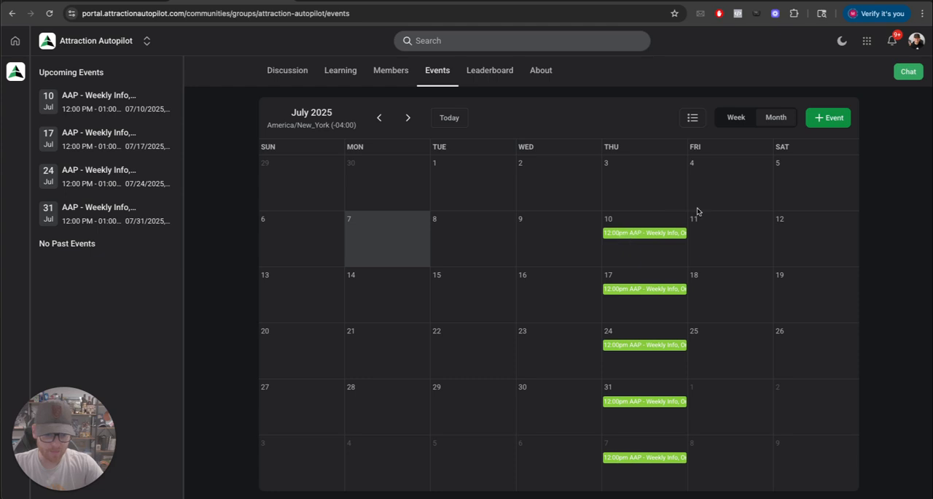
View the details of the weekly info event on July 10, and close them
left_click(626, 233)
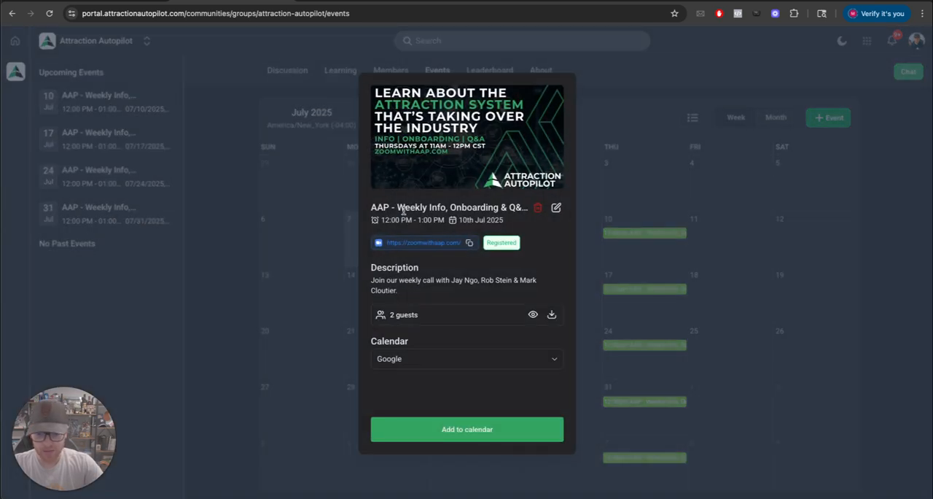
left_click(606, 120)
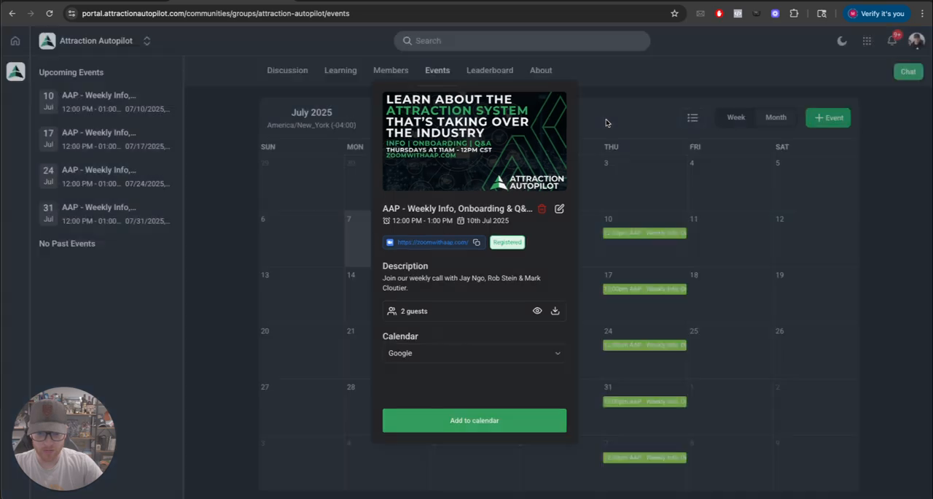
Start a new community event titled "Test Title" and set its color to Green
left_click(822, 119)
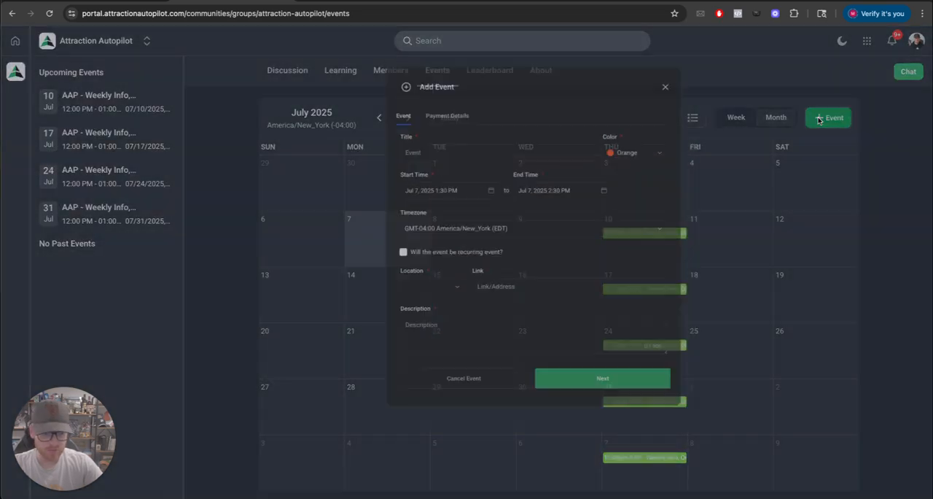
left_click(332, 160)
type("Test Title")
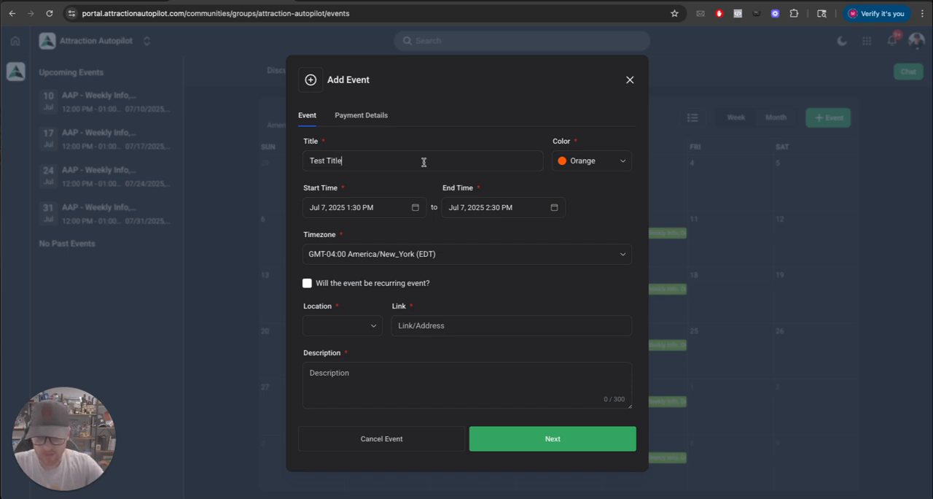
left_click(573, 162)
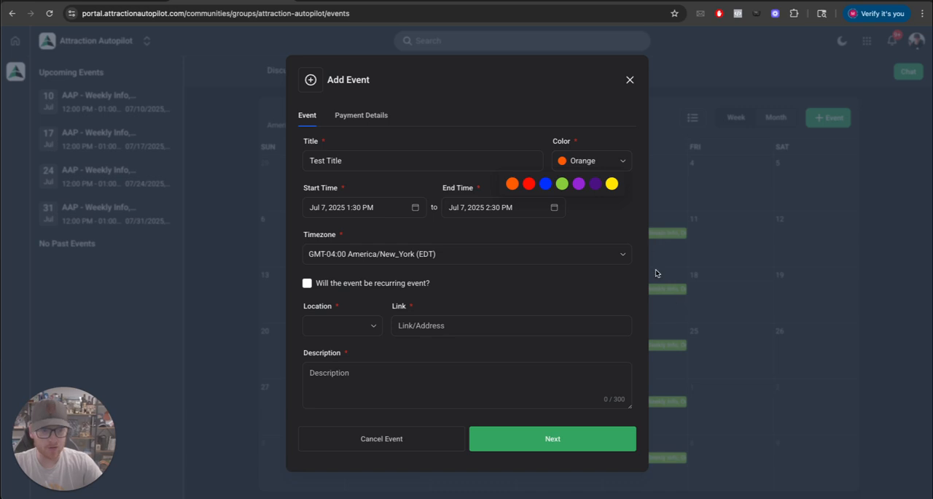
left_click(562, 184)
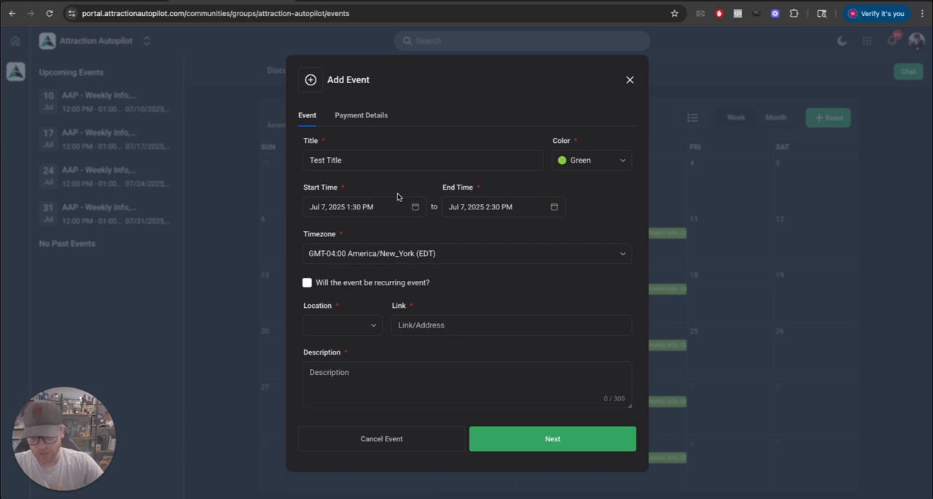
Mark the new event as a recurring event
scroll(393, 191, "down", 2)
scroll(391, 192, "up", 1)
scroll(361, 176, "up", 1)
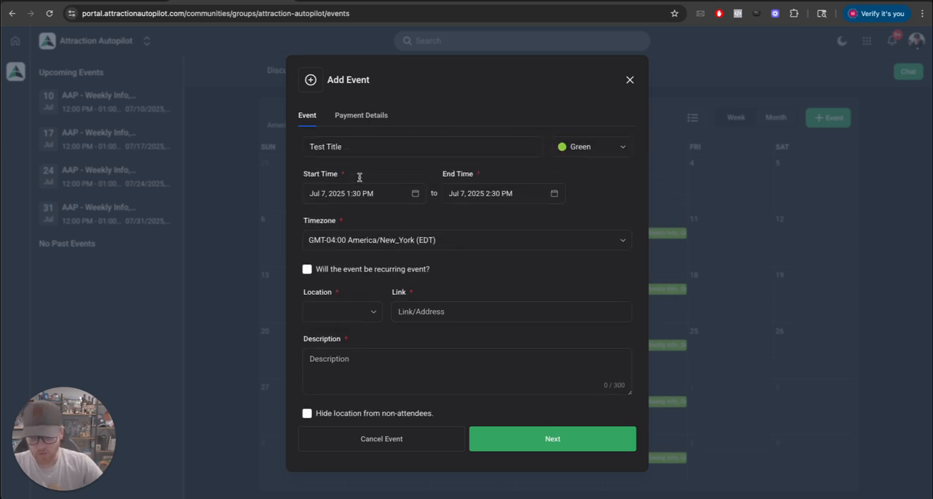
left_click(307, 270)
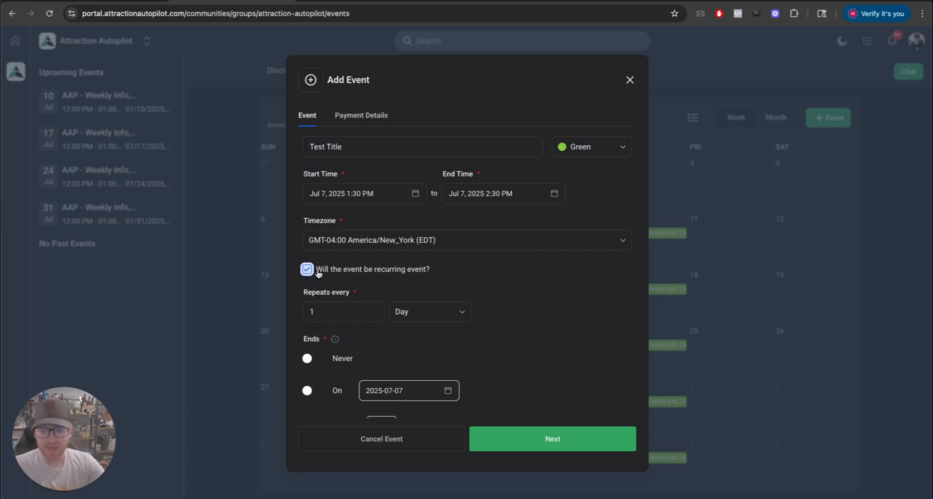
scroll(307, 266, "down", 3)
scroll(327, 241, "down", 3)
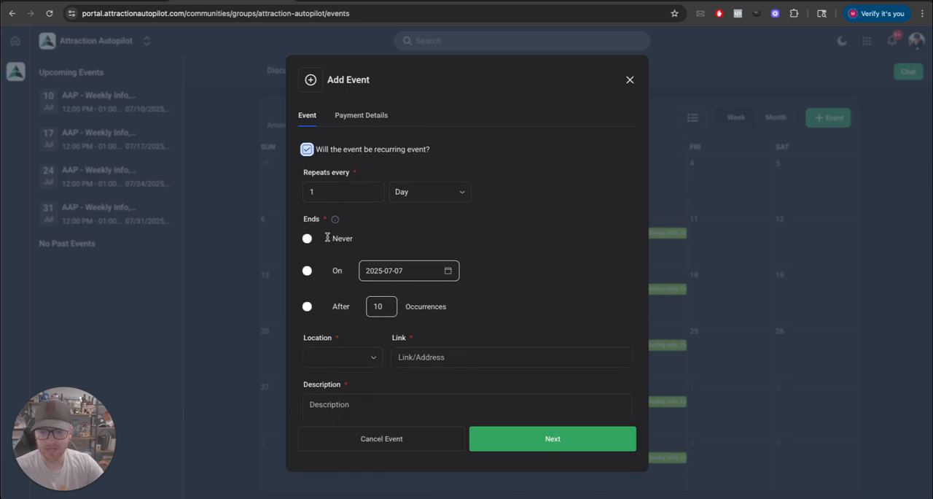
scroll(325, 235, "up", 4)
scroll(328, 219, "up", 2)
scroll(329, 190, "up", 1)
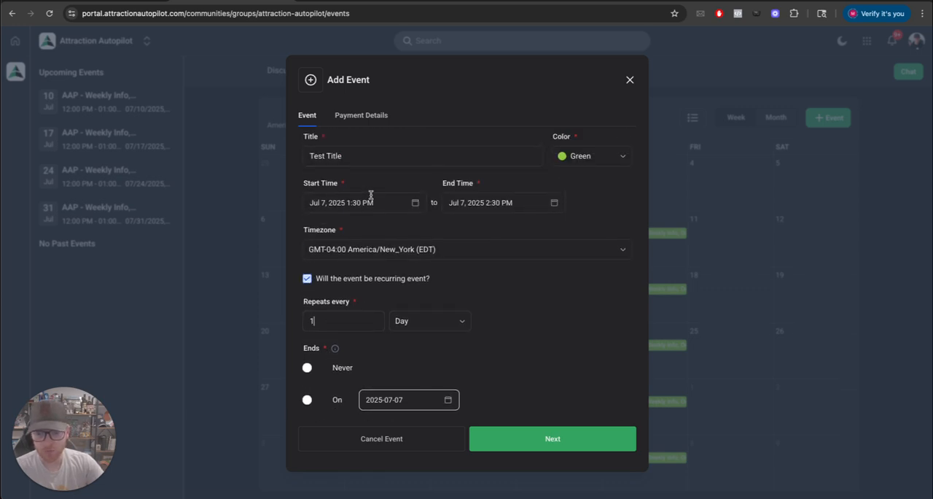
scroll(357, 248, "down", 2)
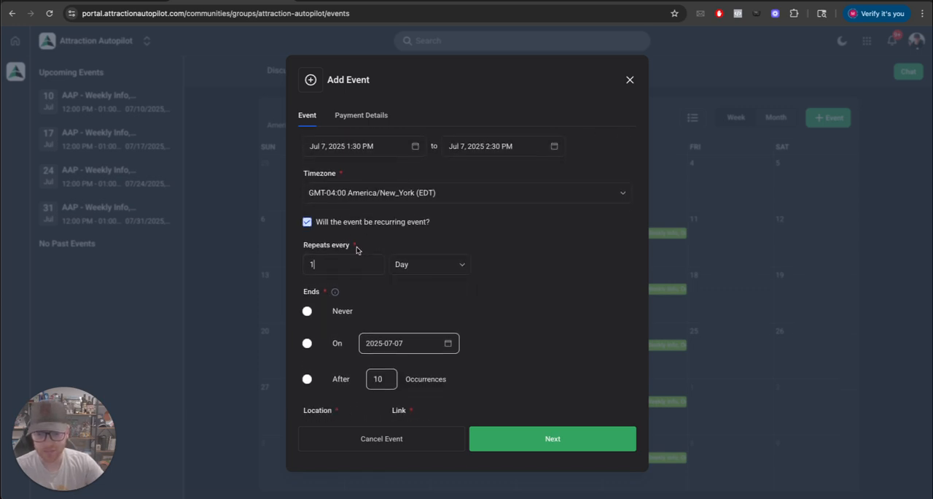
left_click(321, 221)
left_click(320, 220)
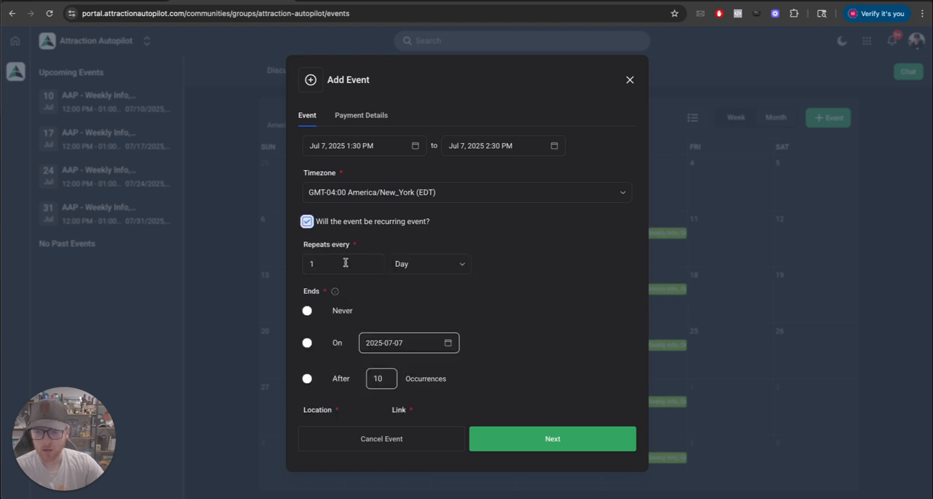
Set the event to repeat every week on Thursday only, and to never end
left_click(442, 265)
left_click(419, 306)
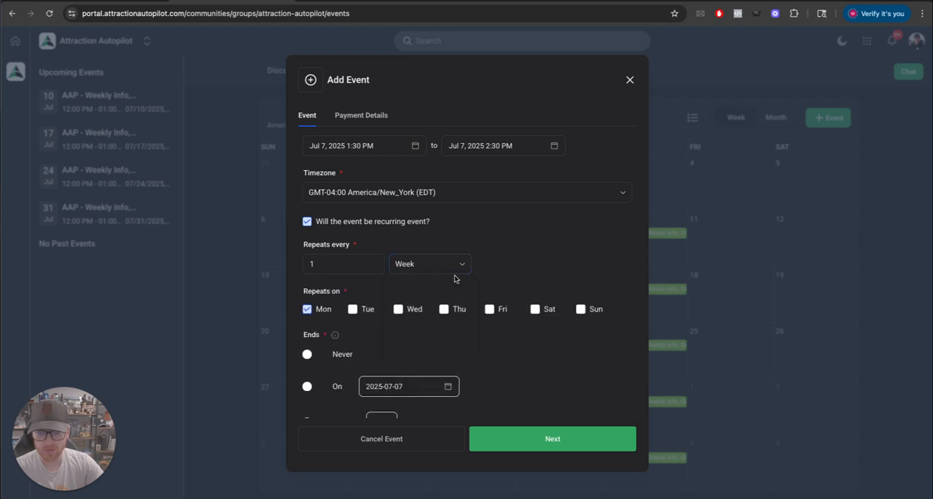
scroll(408, 307, "down", 1)
left_click(443, 258)
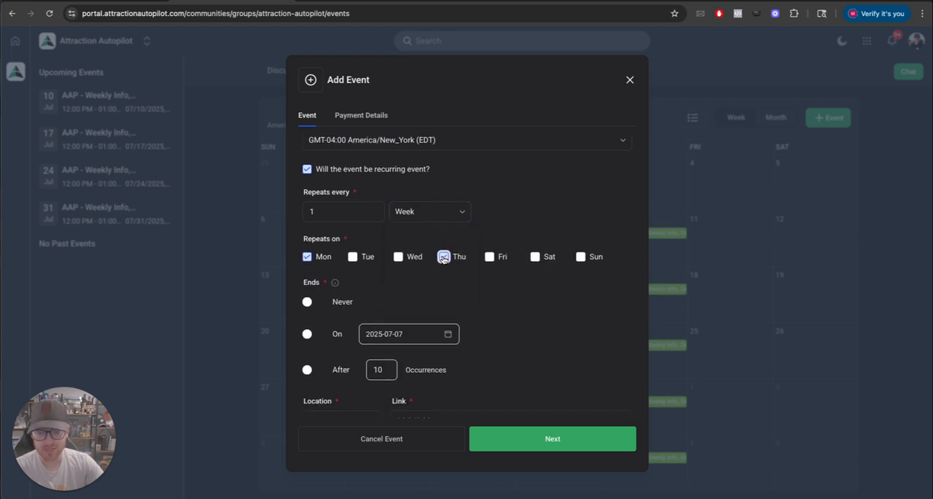
left_click(308, 259)
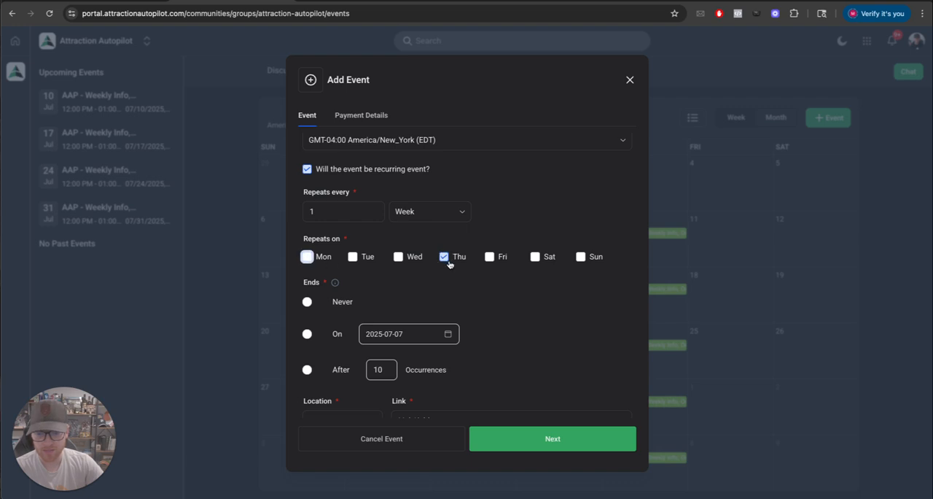
scroll(383, 290, "down", 1)
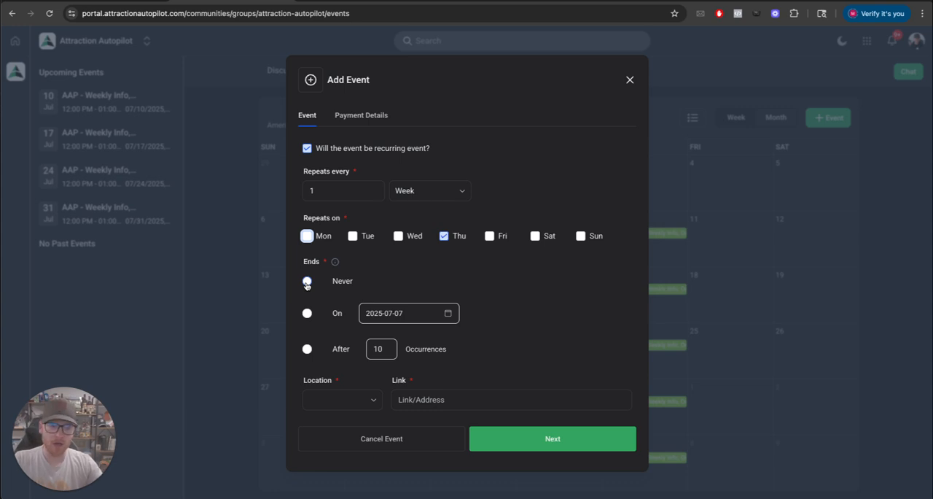
left_click(307, 282)
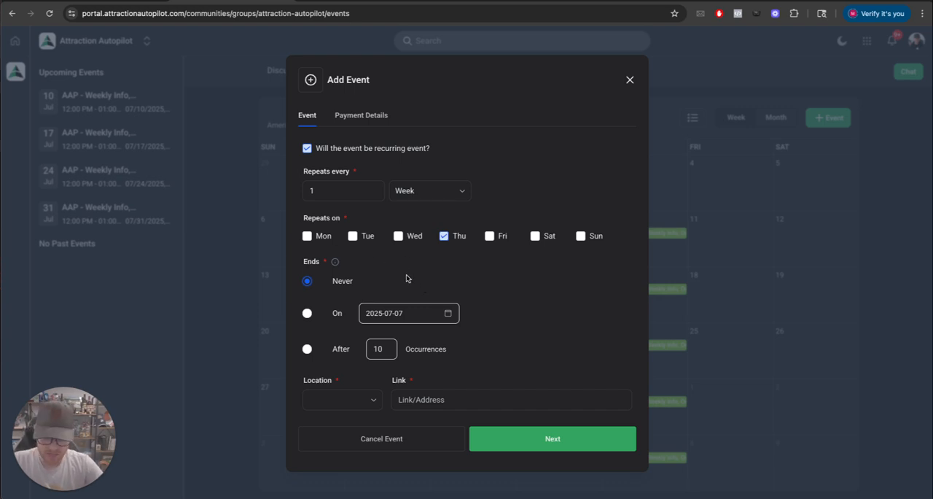
Set the event's start time to Jul 10, 2025 12:00 PM
scroll(383, 315, "down", 1)
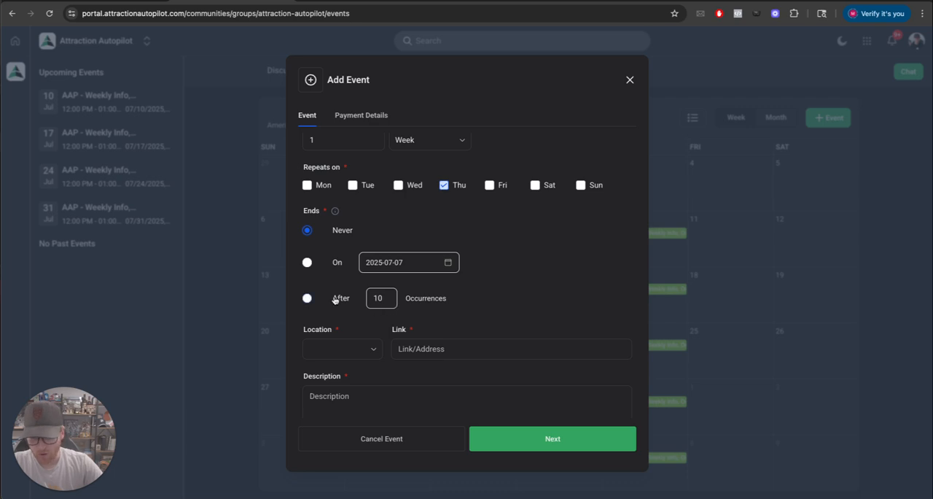
scroll(381, 310, "up", 3)
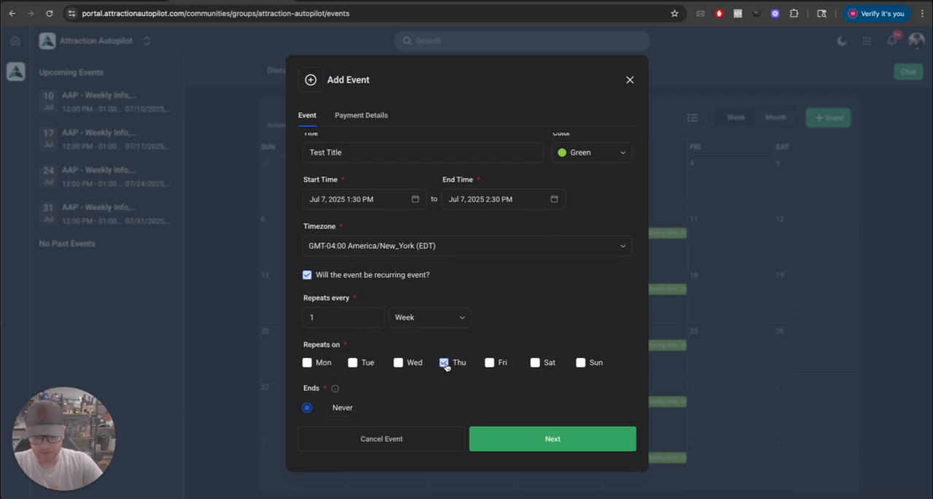
left_click(362, 198)
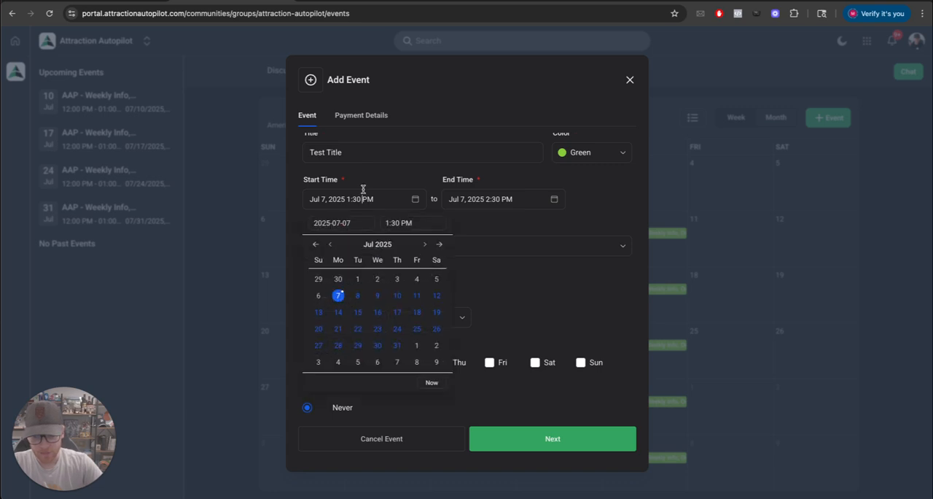
left_click(397, 296)
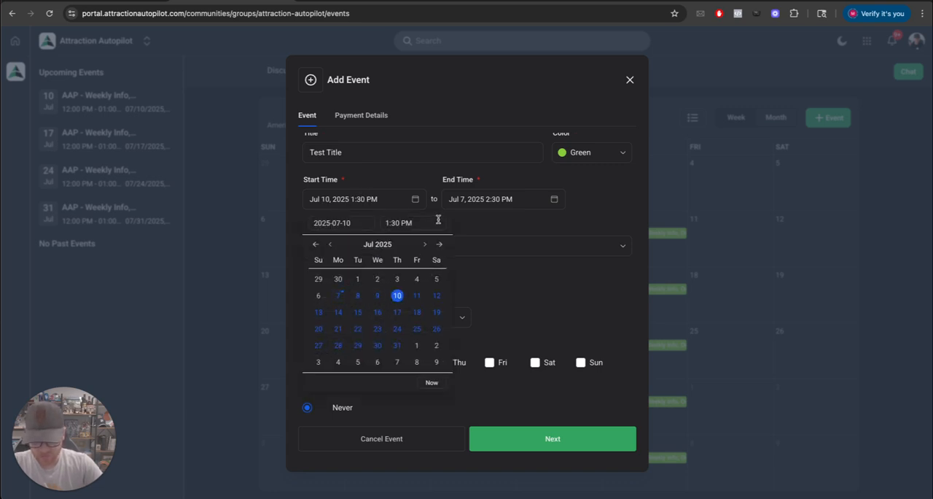
left_click(355, 198)
type("1")
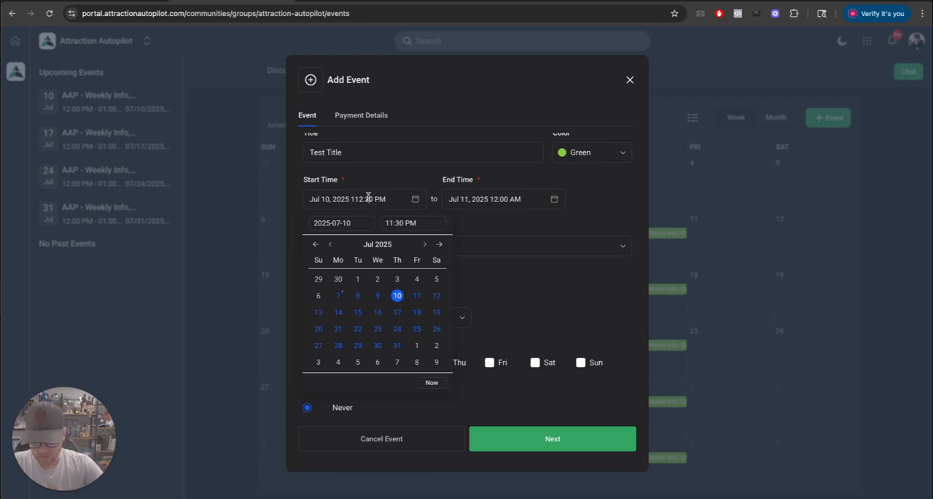
left_click(358, 198)
key("BackSpace")
left_click(366, 198)
key("BackSpace")
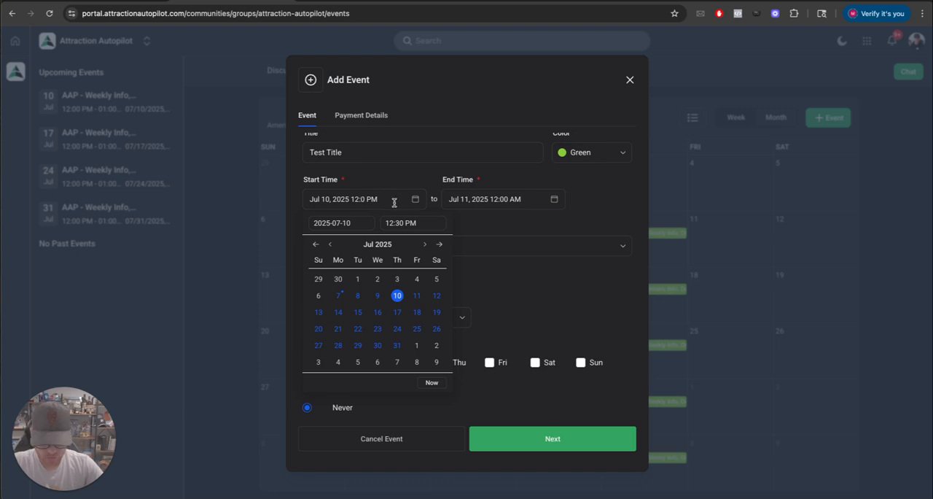
type("0")
Set the event's end time to Jul 10, 2025 1:00 PM
left_click(491, 203)
left_click(562, 224)
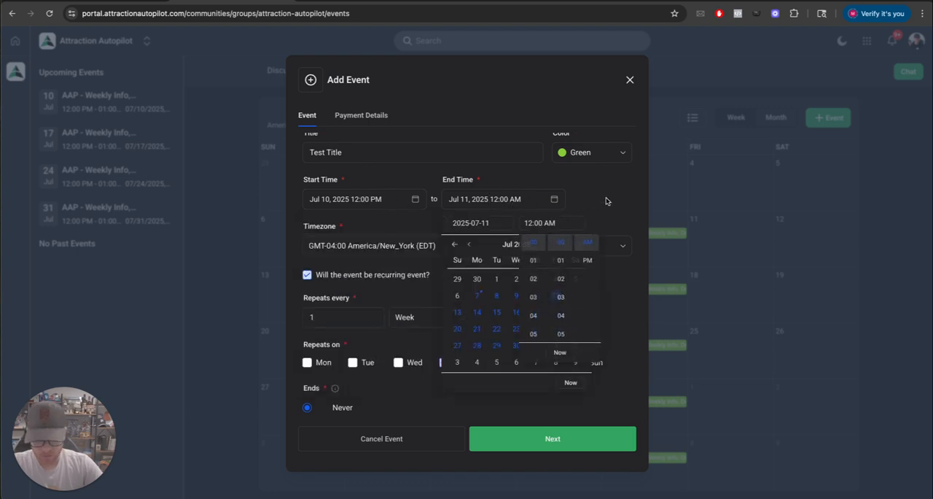
left_click(606, 201)
left_click(497, 199)
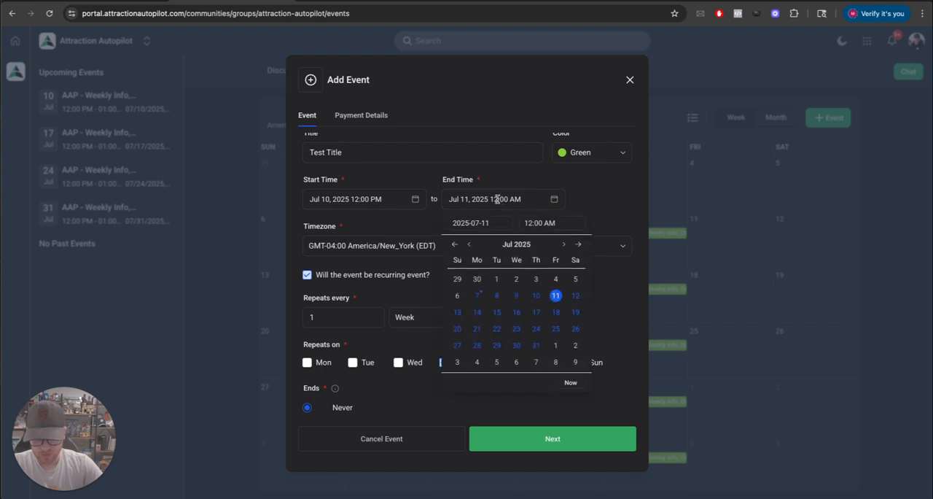
left_click(536, 295)
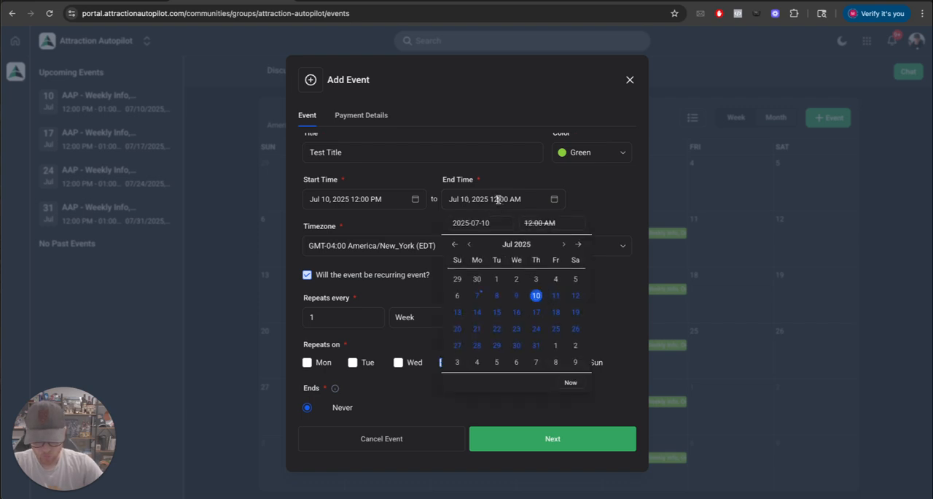
left_click(498, 199)
key("BackSpace")
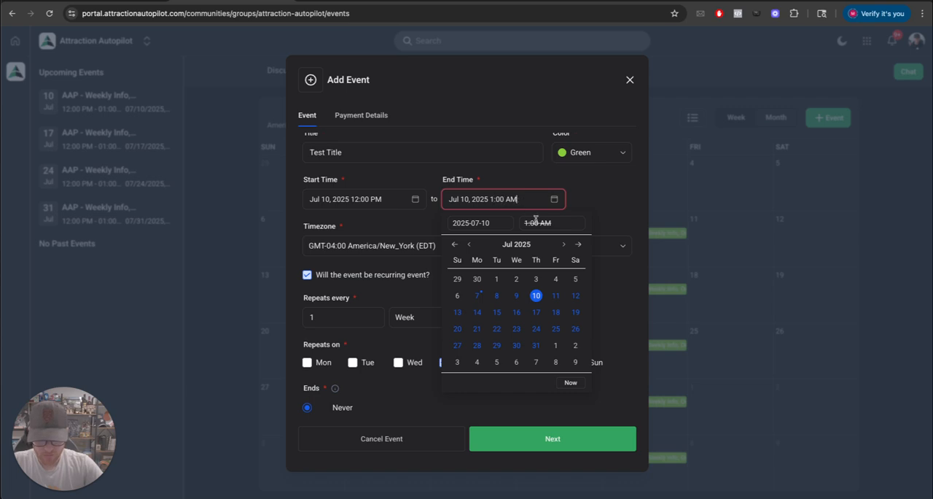
left_click(605, 217)
left_click(527, 202)
left_click(547, 225)
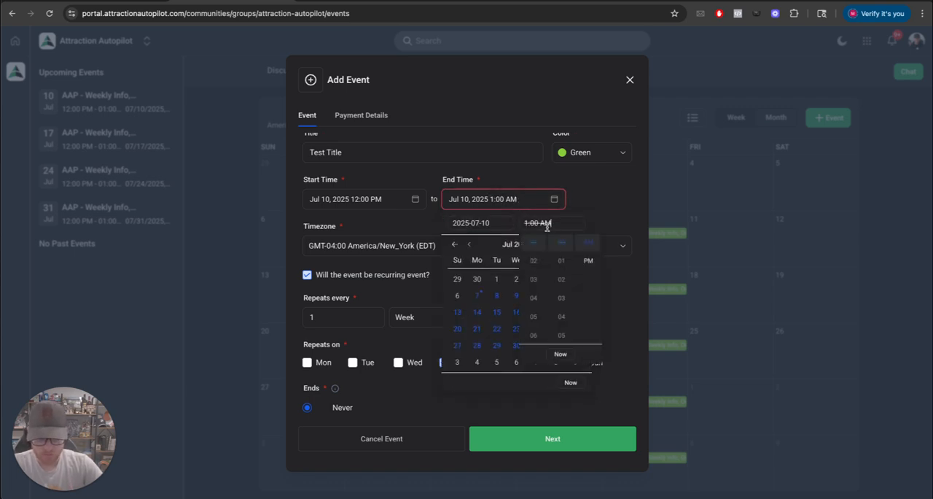
left_click(589, 260)
left_click(589, 210)
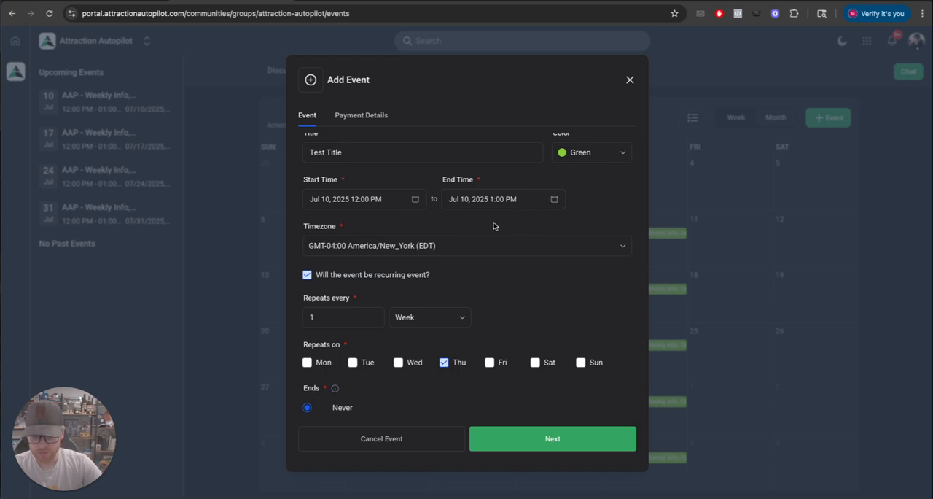
Turn the recurring-event option off for the new event and switch it back on
scroll(493, 226, "down", 3)
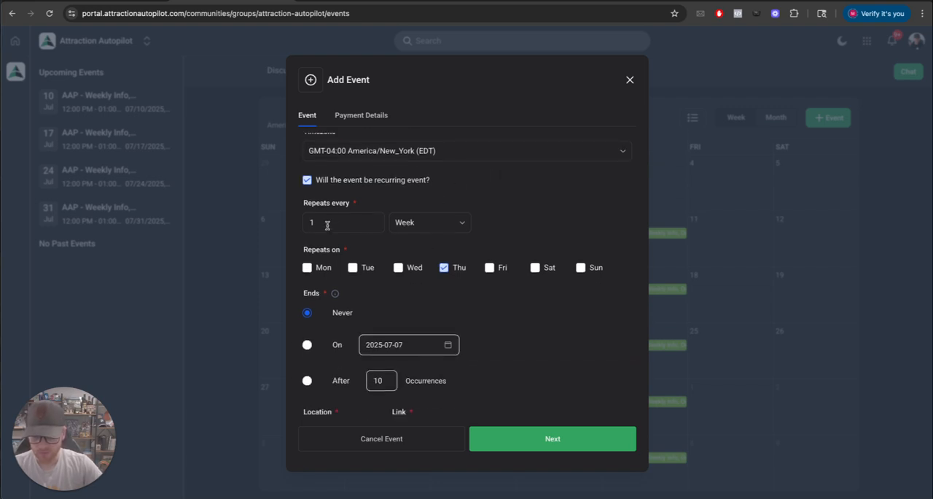
scroll(321, 222, "down", 4)
scroll(346, 189, "down", 3)
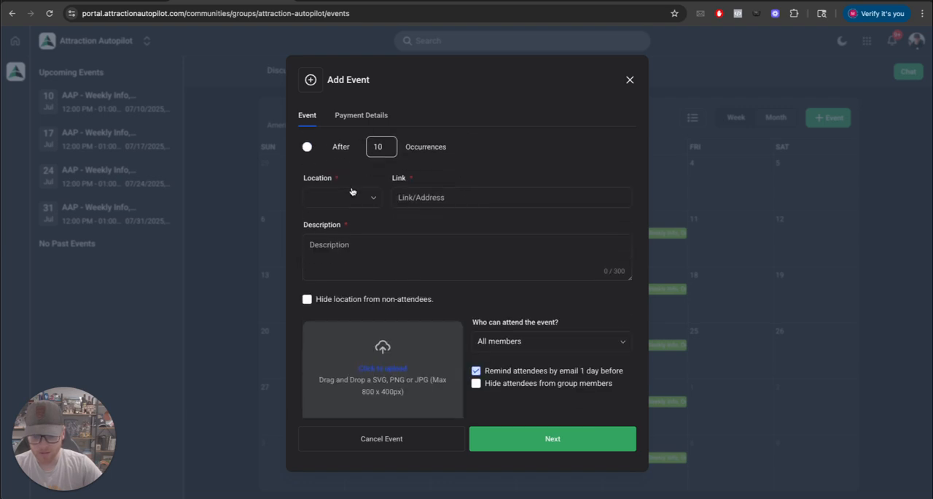
scroll(353, 190, "up", 5)
scroll(319, 215, "down", 1)
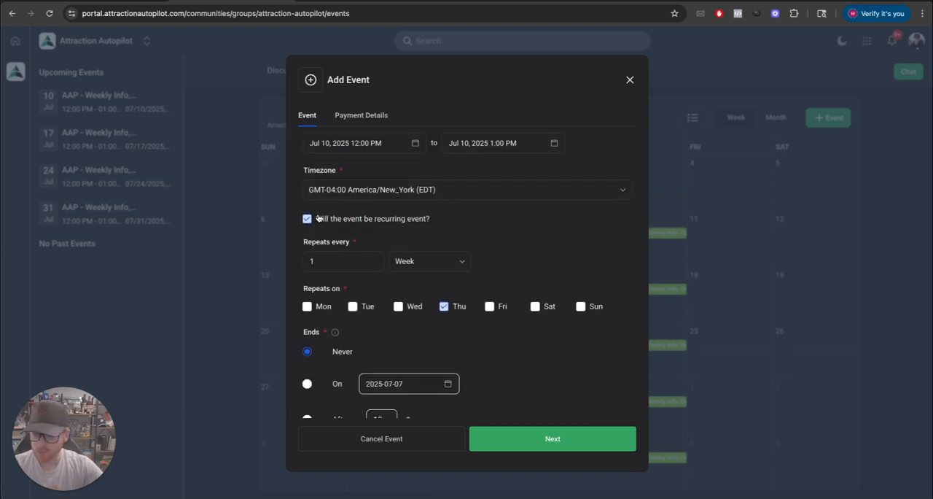
left_click(309, 218)
scroll(322, 224, "up", 2)
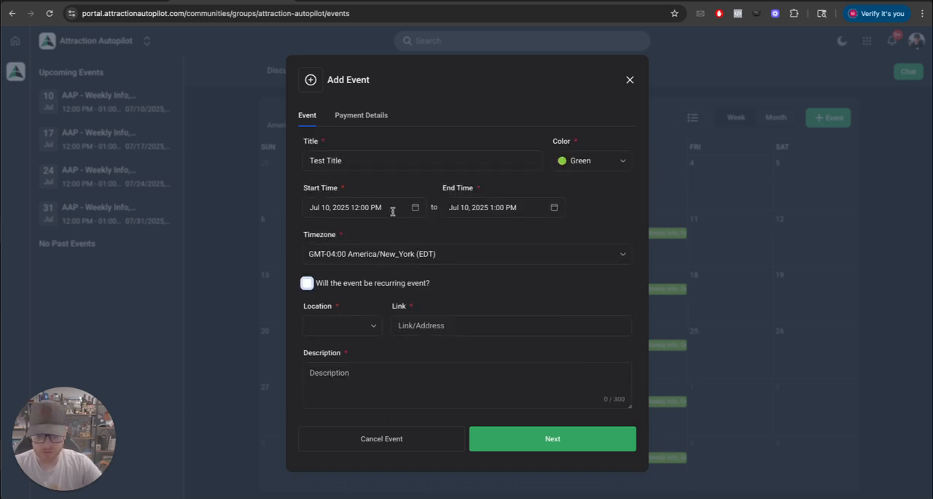
scroll(412, 216, "down", 1)
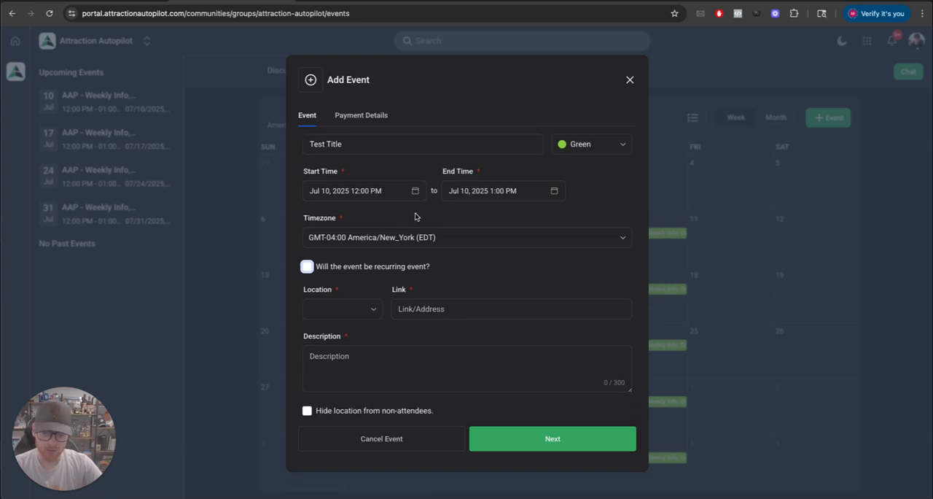
left_click(320, 268)
Set the new event's location type to Zoom
scroll(368, 284, "down", 3)
scroll(373, 288, "down", 6)
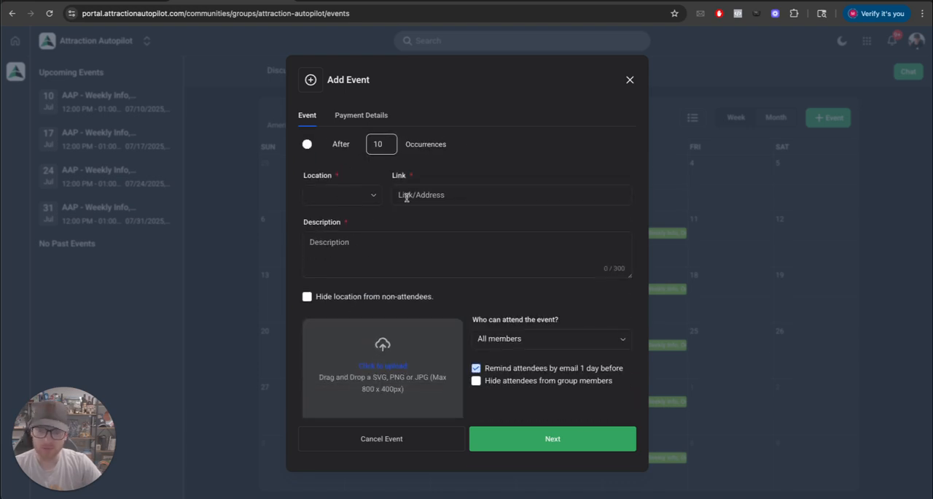
left_click(358, 198)
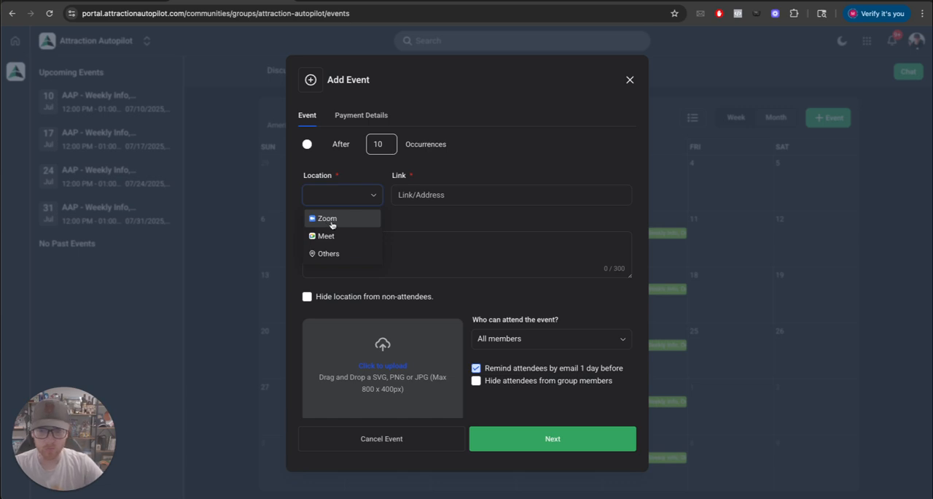
left_click(329, 225)
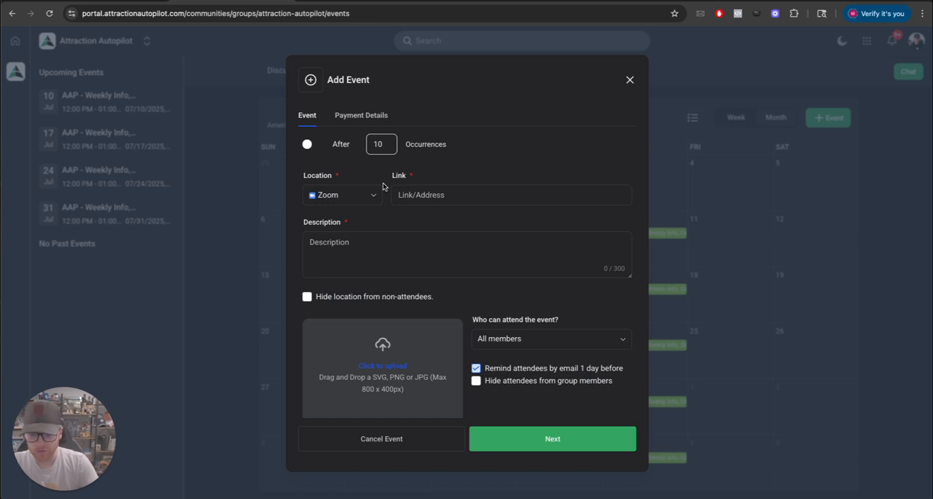
Switch the event's location type to Others and back to Zoom
left_click(344, 201)
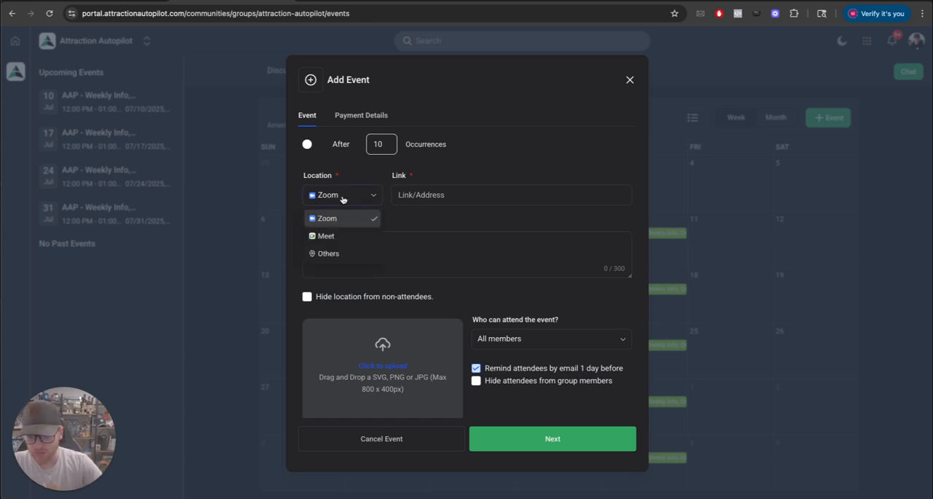
left_click(321, 255)
left_click(328, 195)
left_click(324, 219)
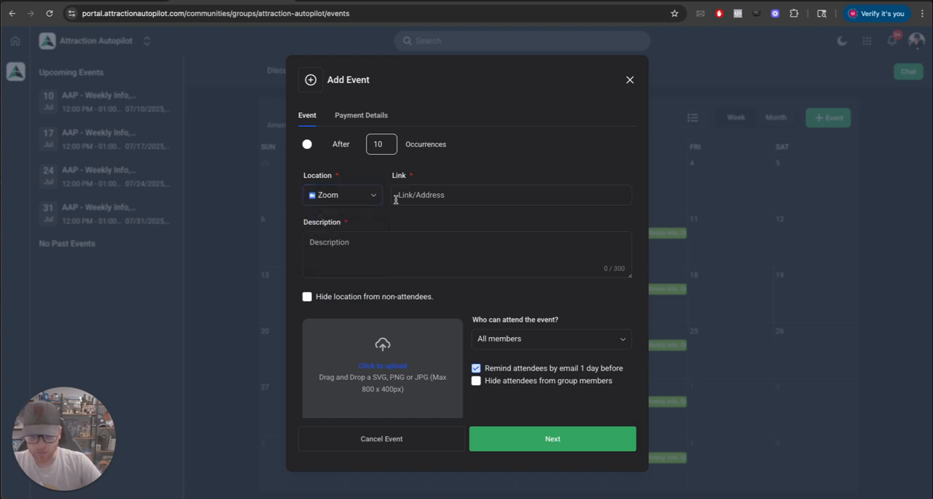
left_click(417, 195)
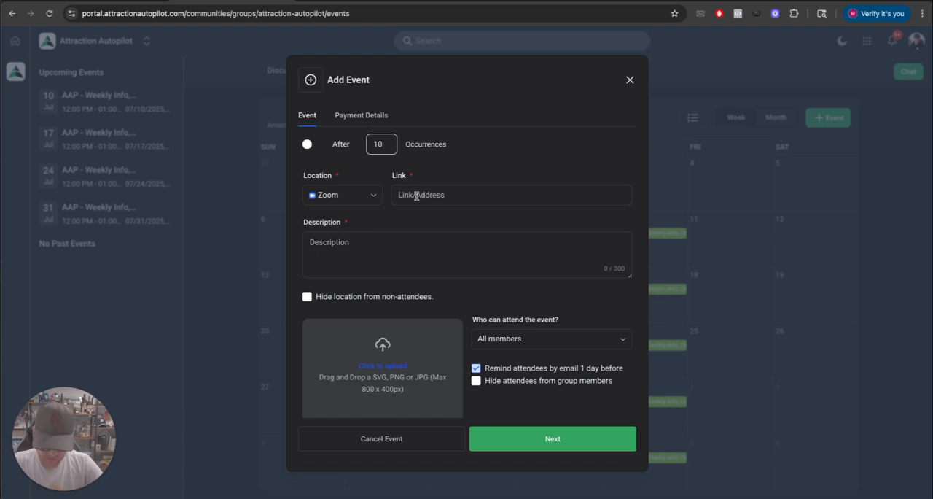
type("zoomwithaap")
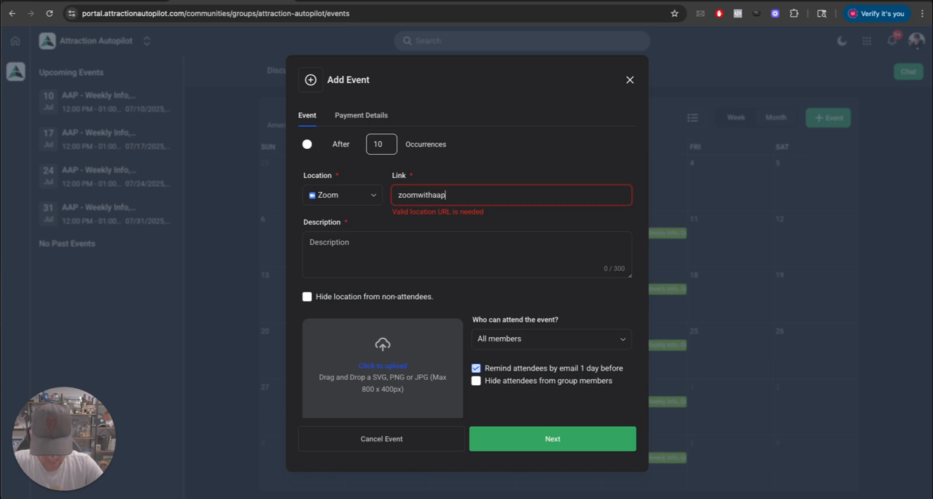
type(".com")
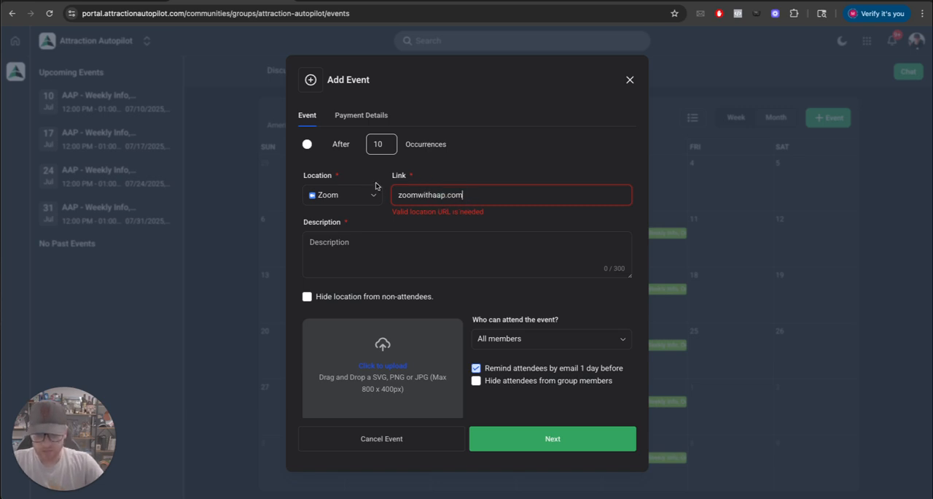
triple_click(439, 194)
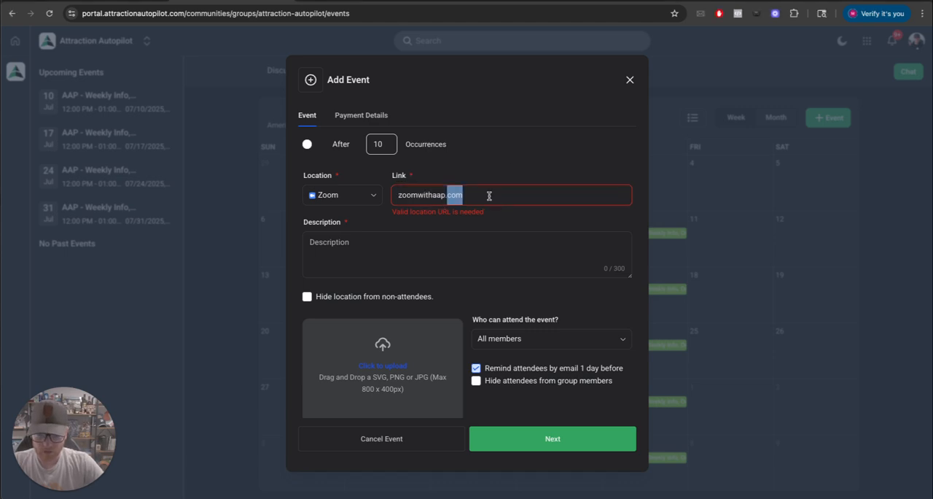
type("https://zoomwithaap.com/")
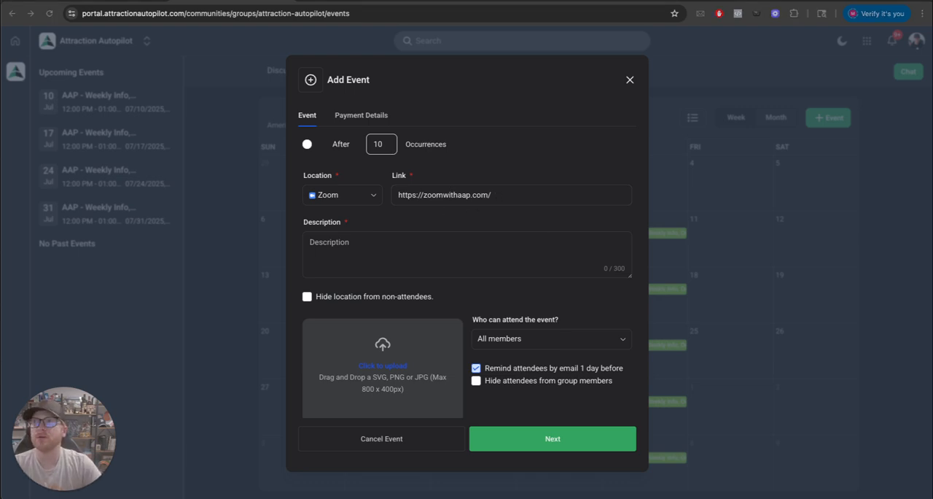
Enter "Join our weekly call with names" as the event description
scroll(353, 245, "down", 1)
left_click(353, 244)
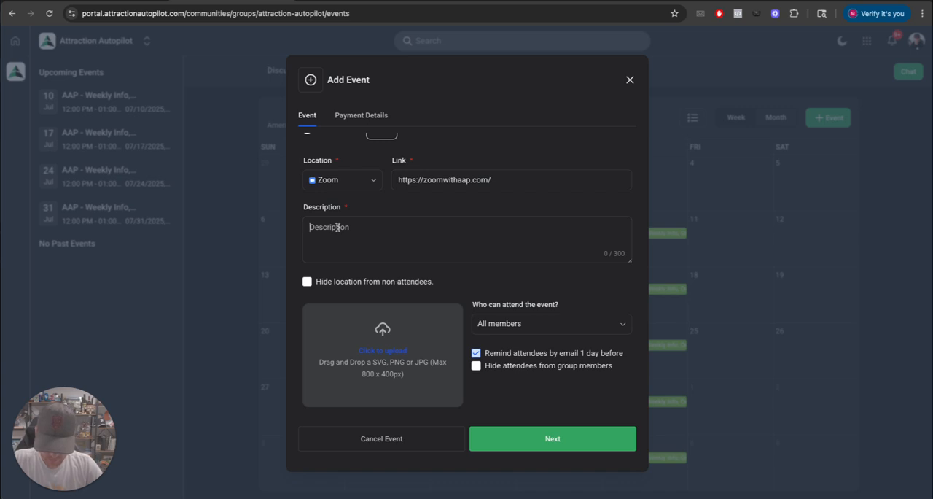
type("Join our weekly call with")
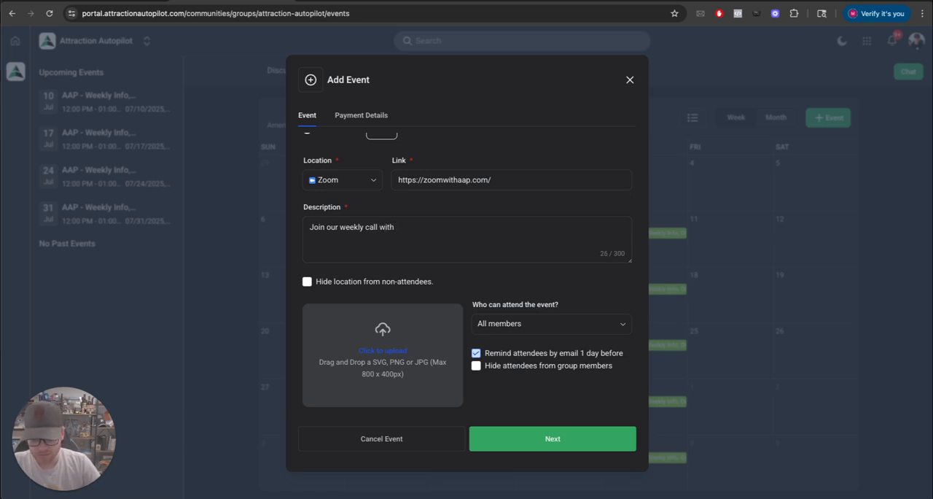
type(" names")
Upload 1.png from the Desktop folder as the event's image
scroll(383, 329, "down", 1)
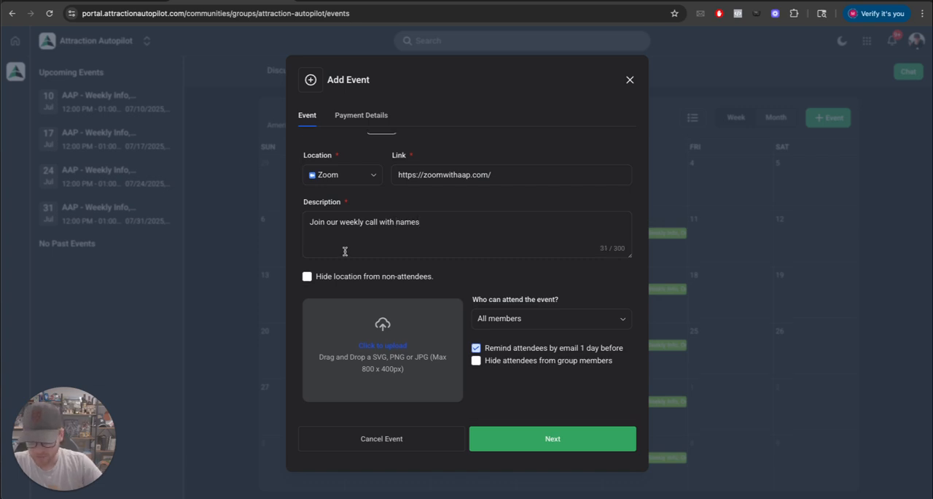
left_click(369, 319)
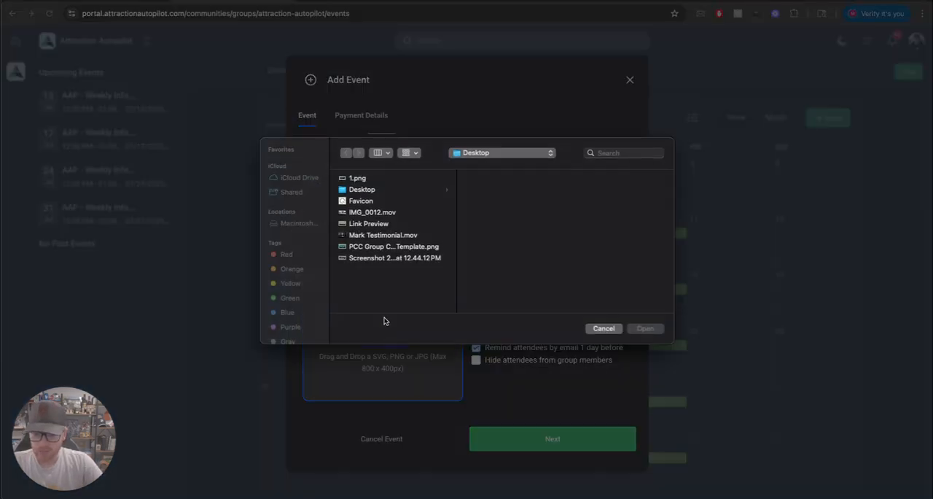
left_click(355, 178)
double_click(354, 178)
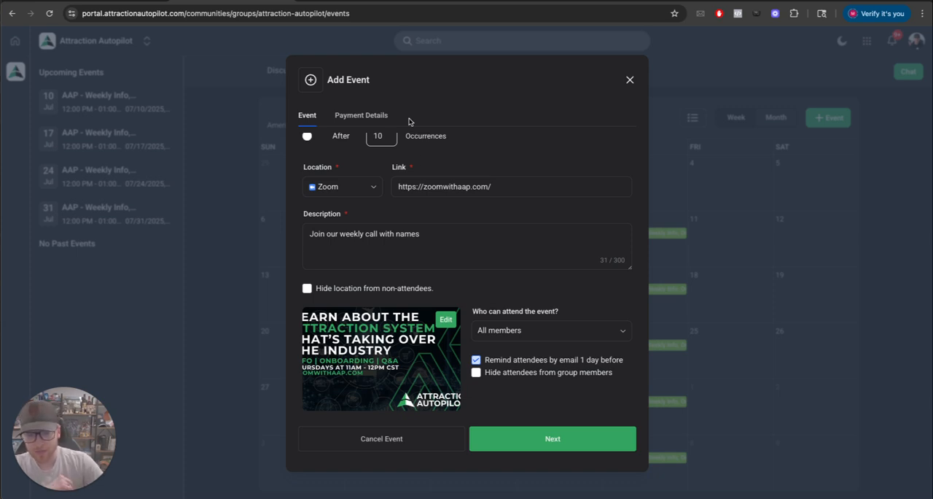
Review the attendance options and restrict the event to members of a private channel
left_click_drag(472, 311, 535, 312)
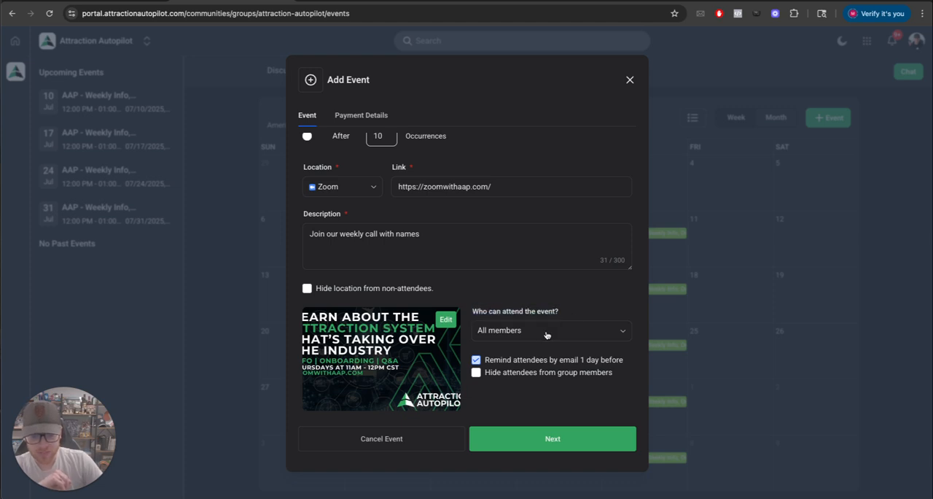
left_click(546, 334)
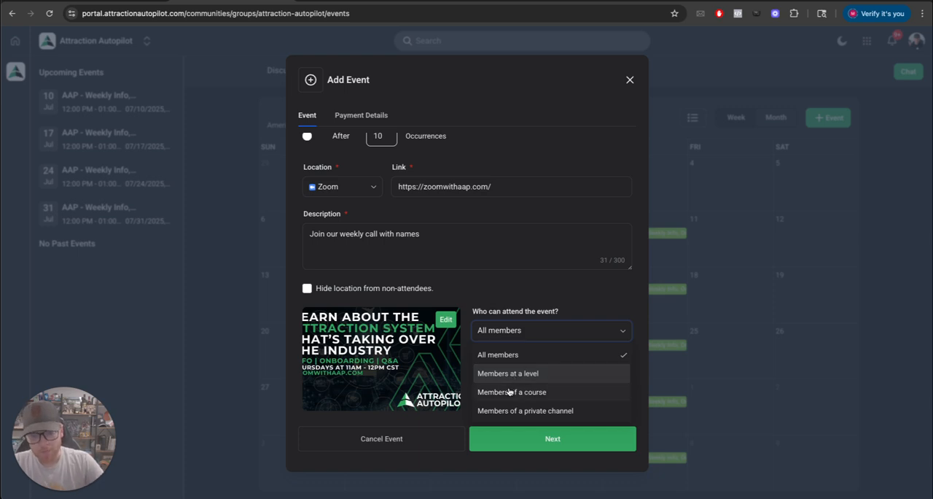
left_click(556, 297)
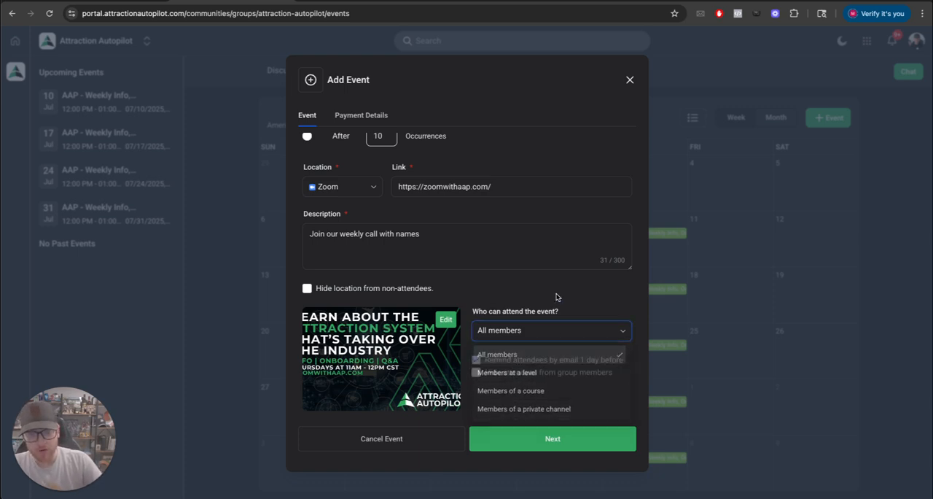
left_click(529, 331)
left_click(552, 409)
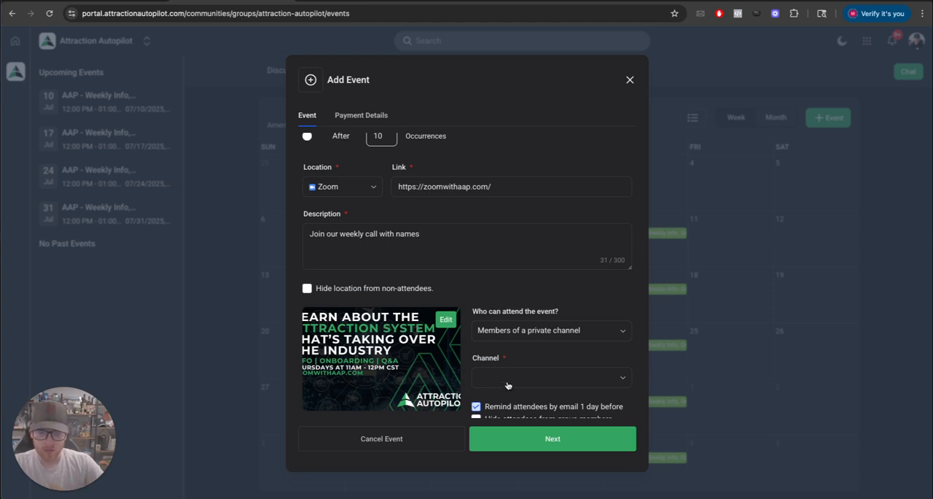
Reopen the attendance options and close the new event form without saving it
scroll(509, 386, "down", 1)
left_click(511, 317)
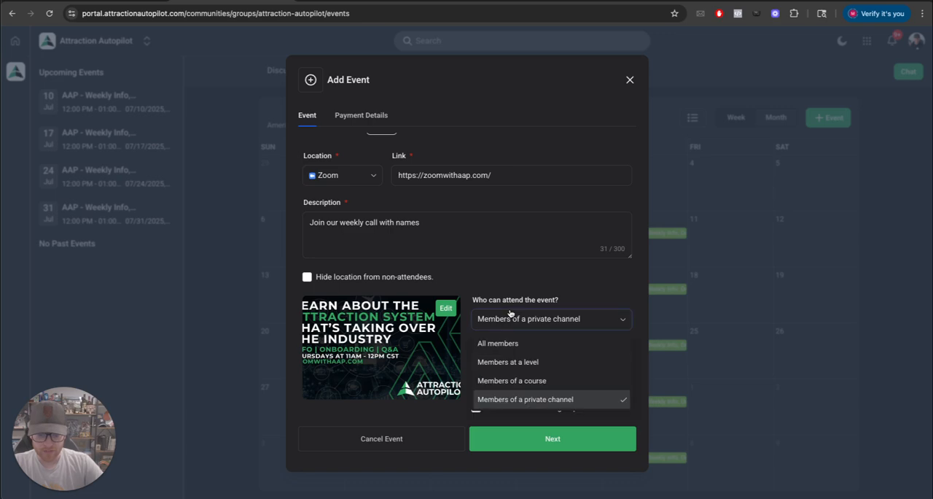
left_click(630, 79)
left_click(630, 80)
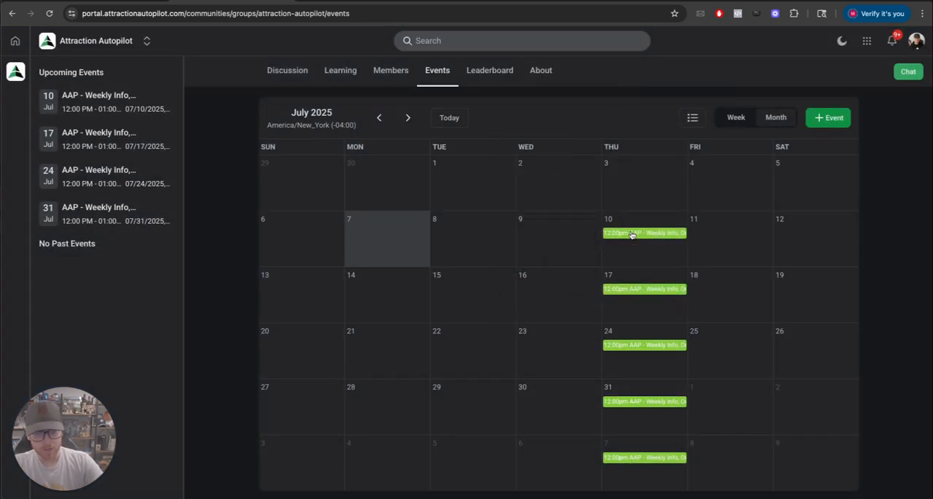
Open the July 10 AAP weekly event on the calendar and view its guest list
left_click(627, 233)
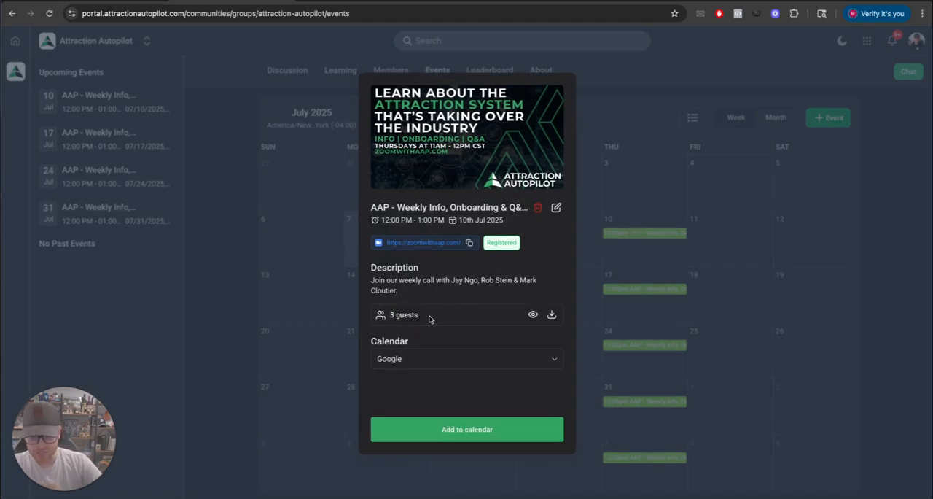
left_click(533, 314)
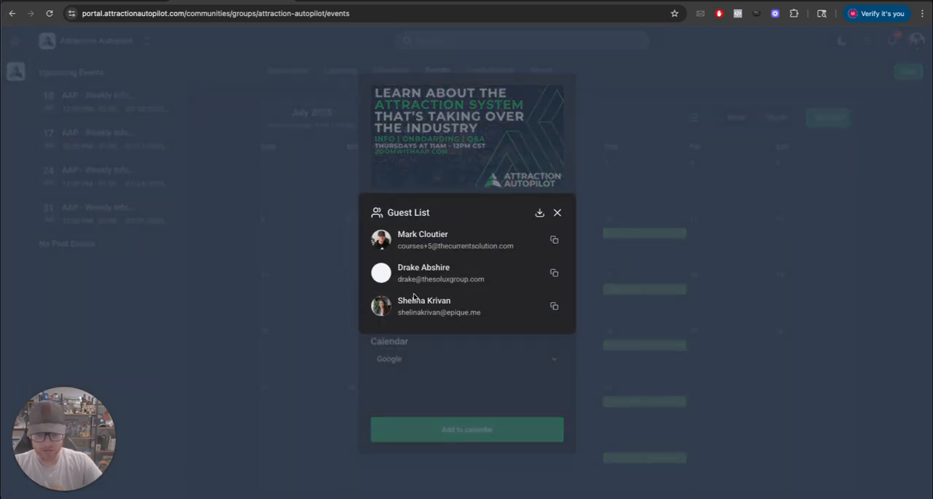
left_click(558, 213)
Choose Google as the calendar service for the July 10 AAP weekly event
left_click(423, 365)
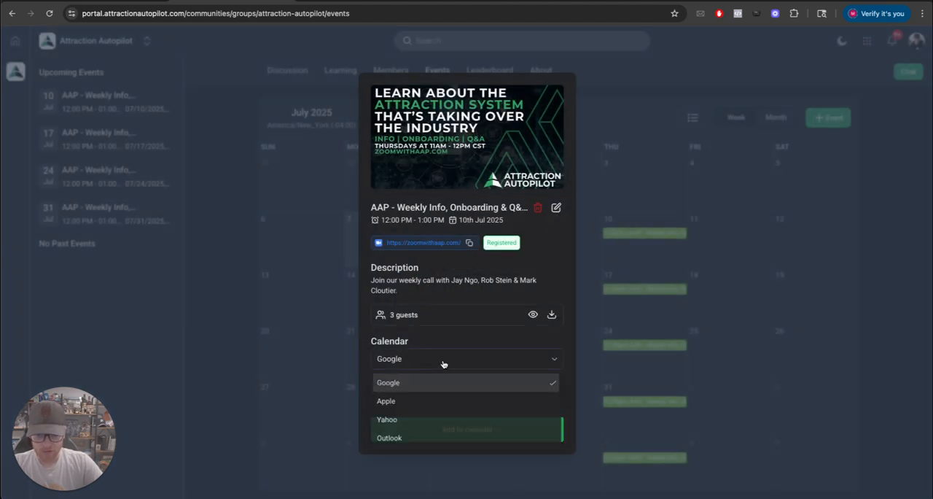
left_click(471, 381)
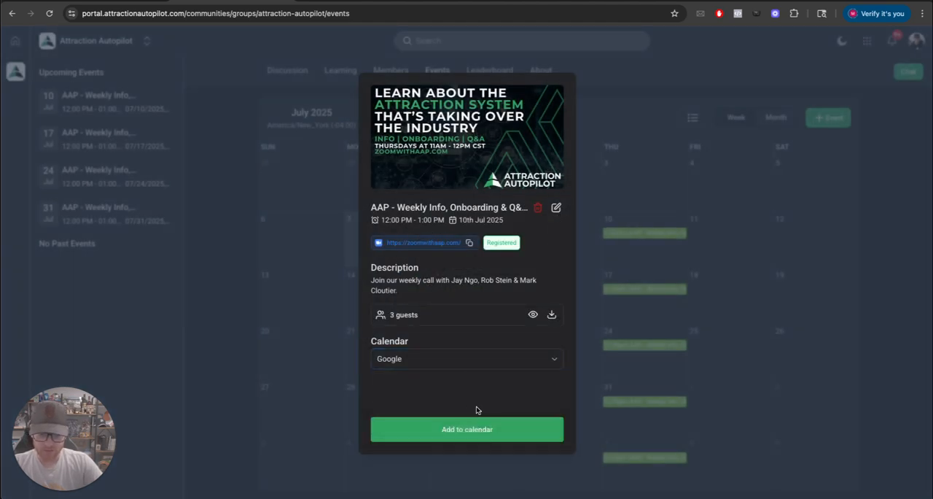